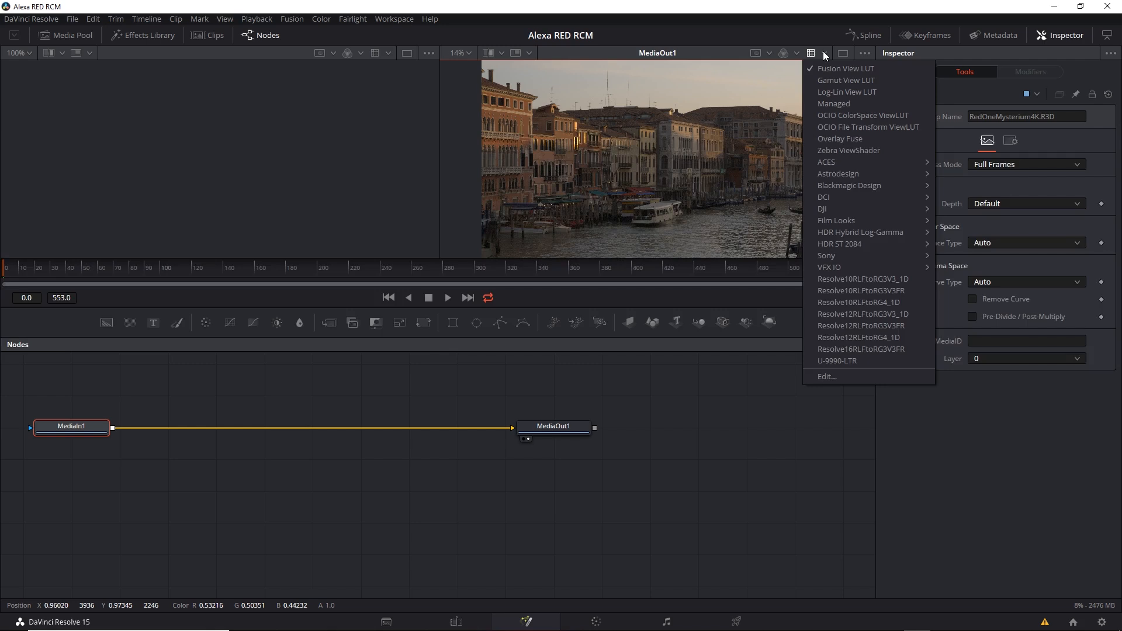
Step: Turn off the view LUT for MediaOut1 and open the project's Color Management settings from the Media page
left_click(812, 53)
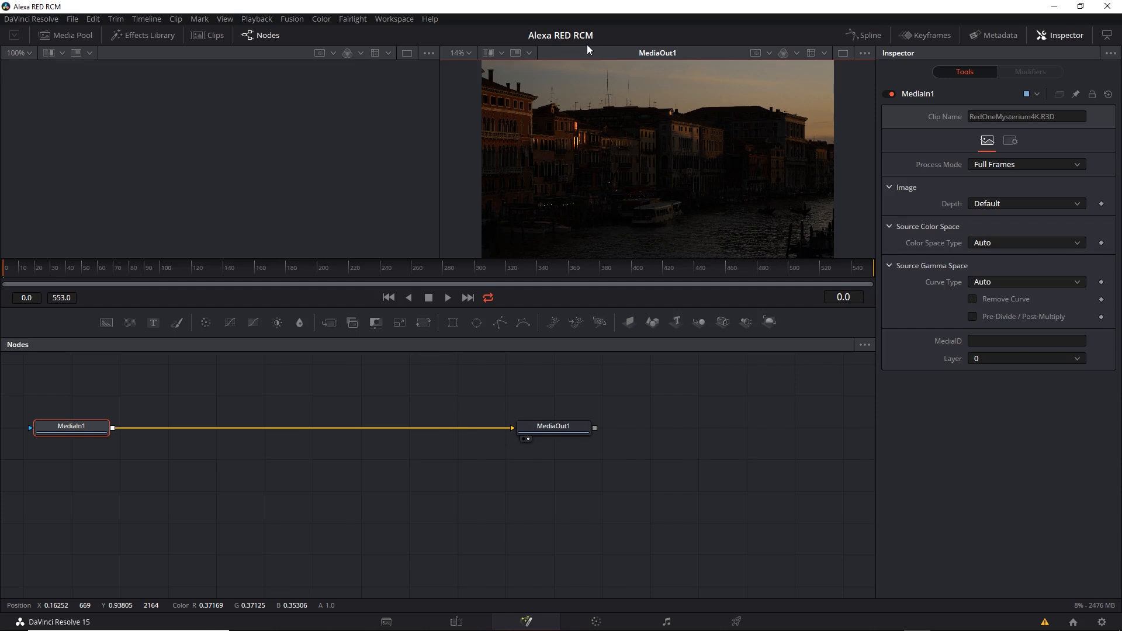
left_click(386, 621)
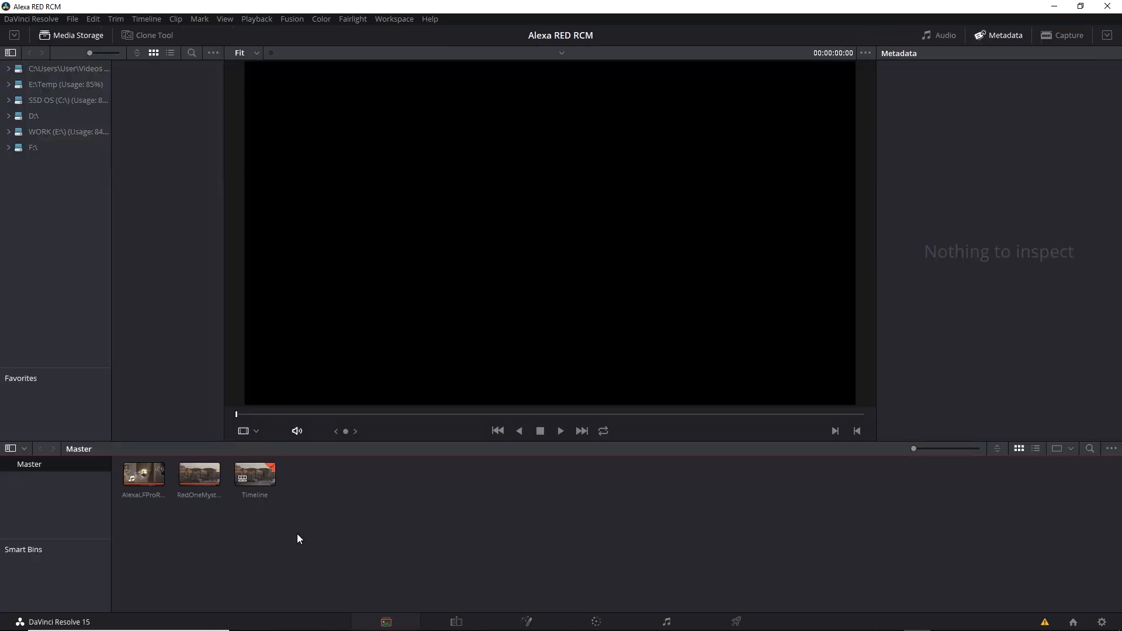
left_click(1103, 622)
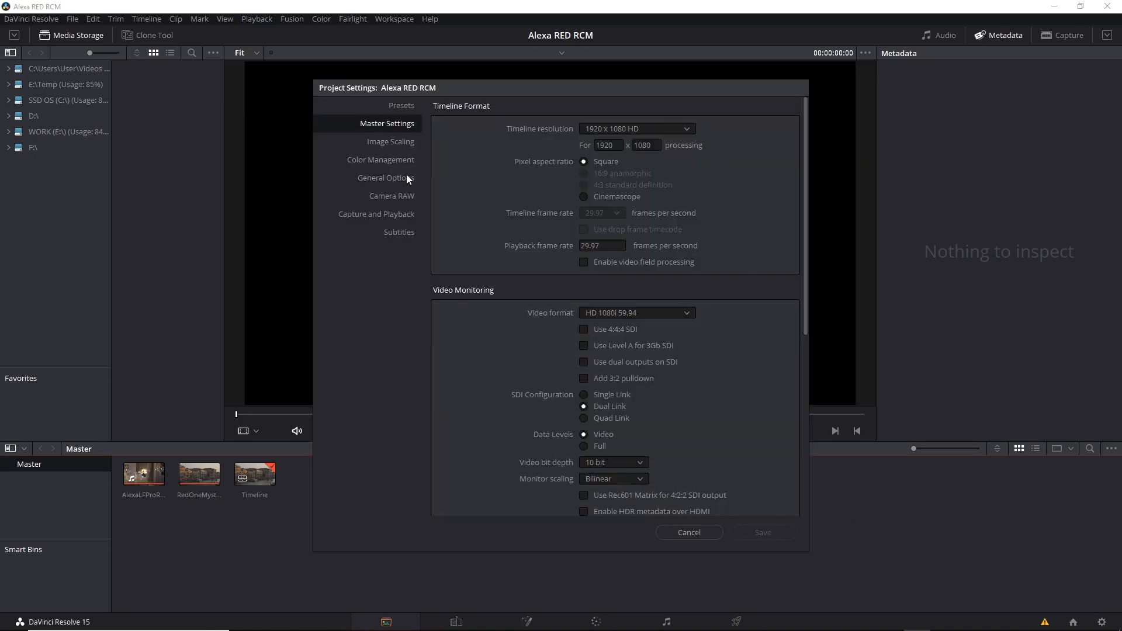
left_click(391, 161)
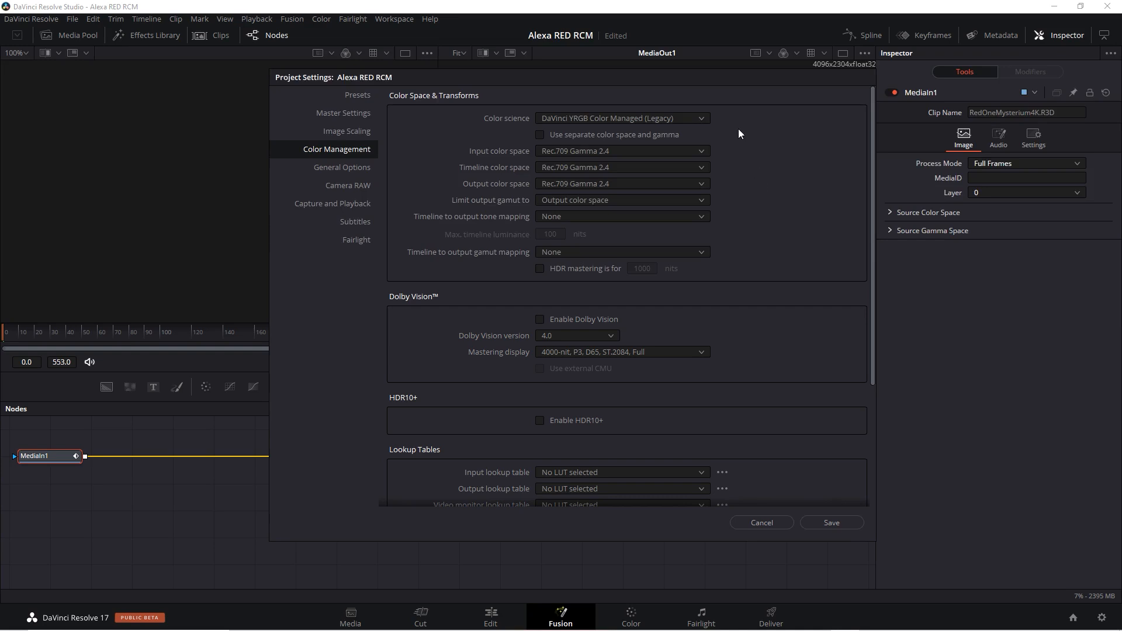
Step: In DaVinci Resolve 17, set the color science to DaVinci YRGB Color Managed with the Custom preset; close the version 15 settings without saving
left_click(701, 119)
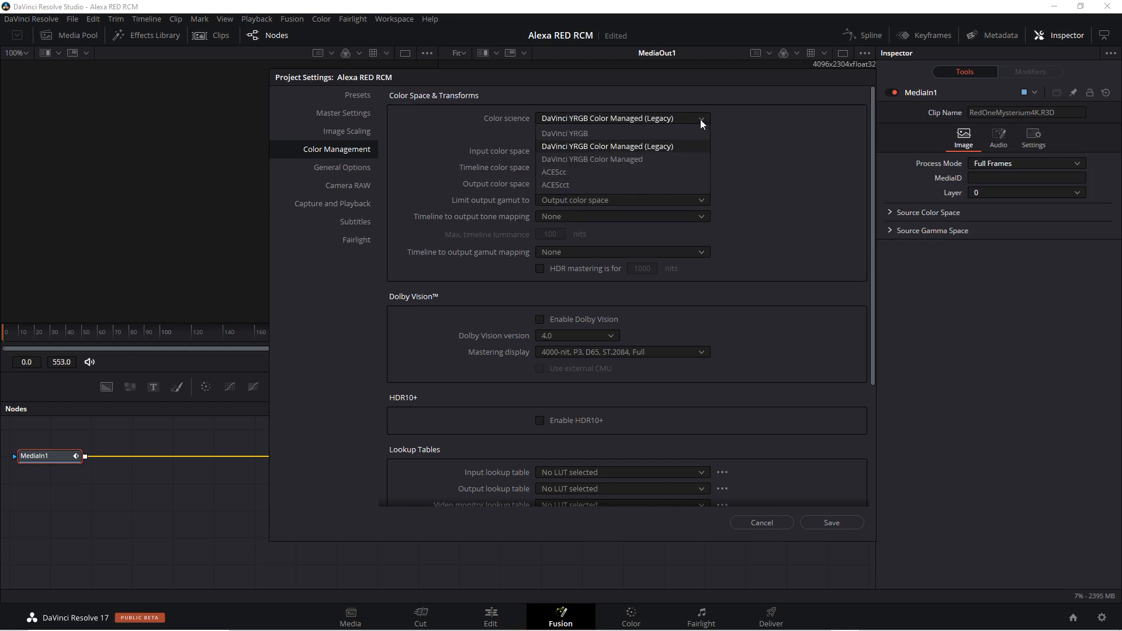
left_click(658, 159)
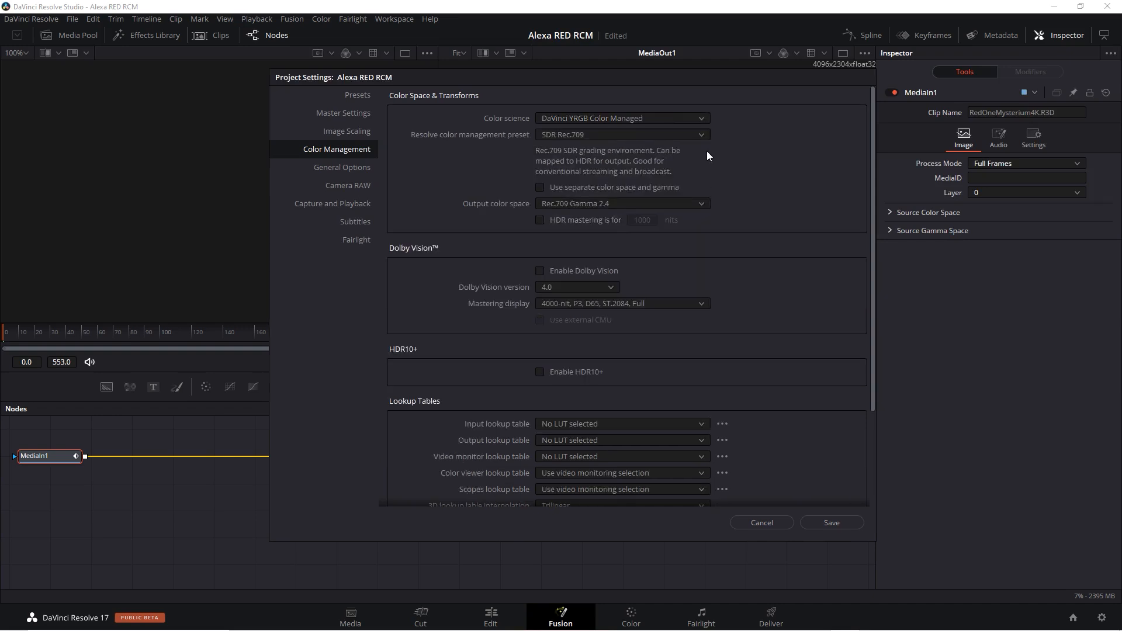
left_click(702, 133)
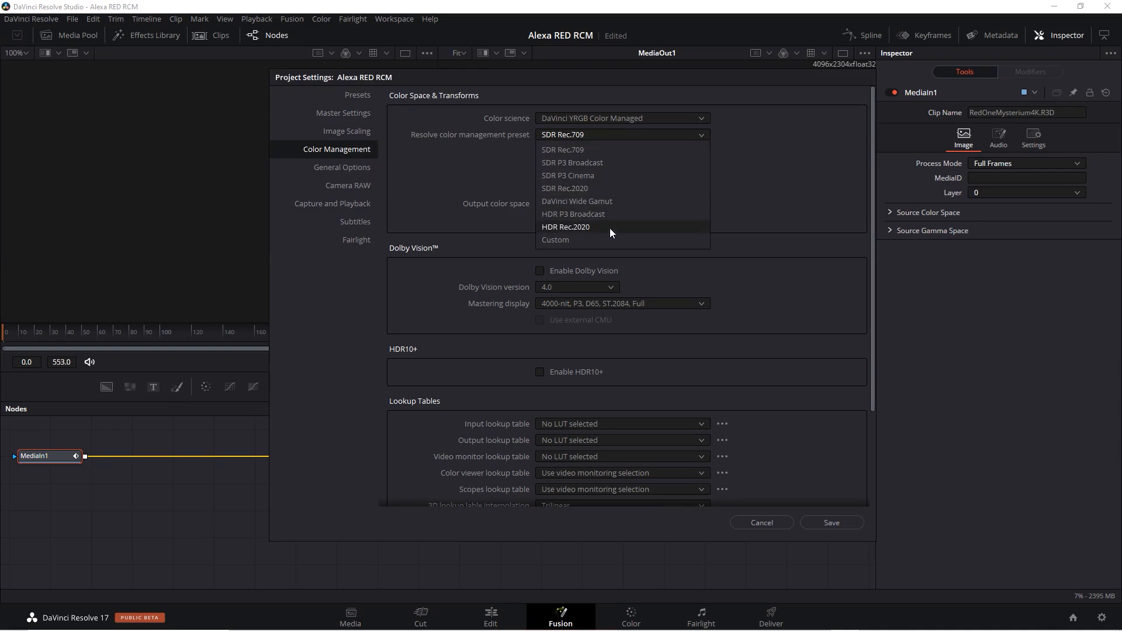
left_click(601, 240)
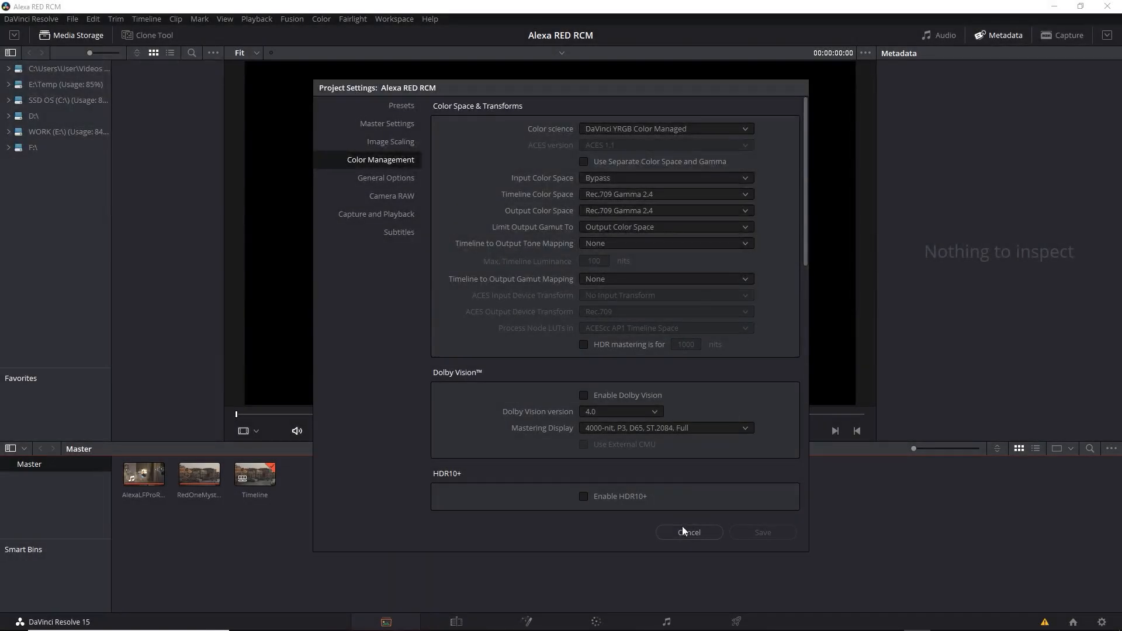
left_click(682, 529)
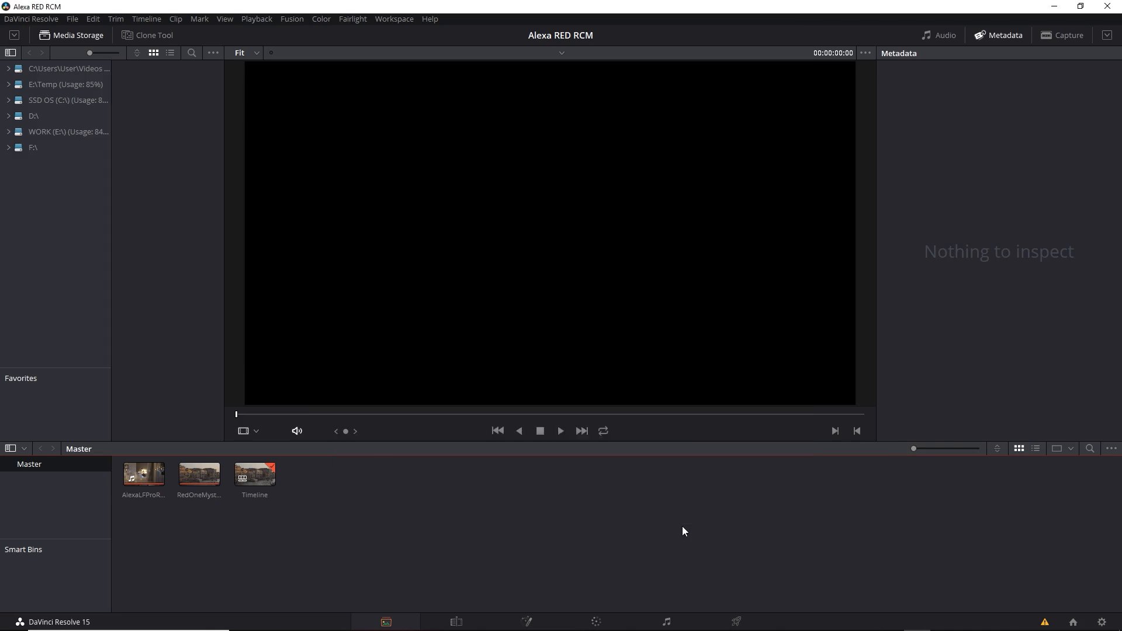
Step: Return to the Fusion page and insert a Gamut node between MediaIn1 and MediaOut1
left_click(526, 622)
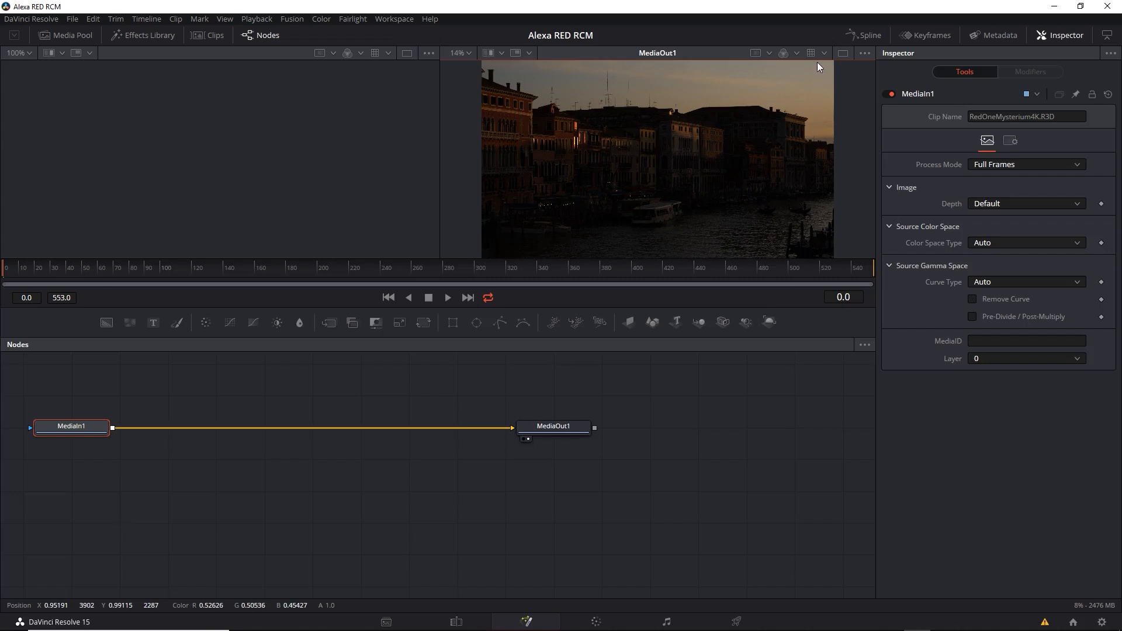
left_click_drag(639, 464, 767, 495)
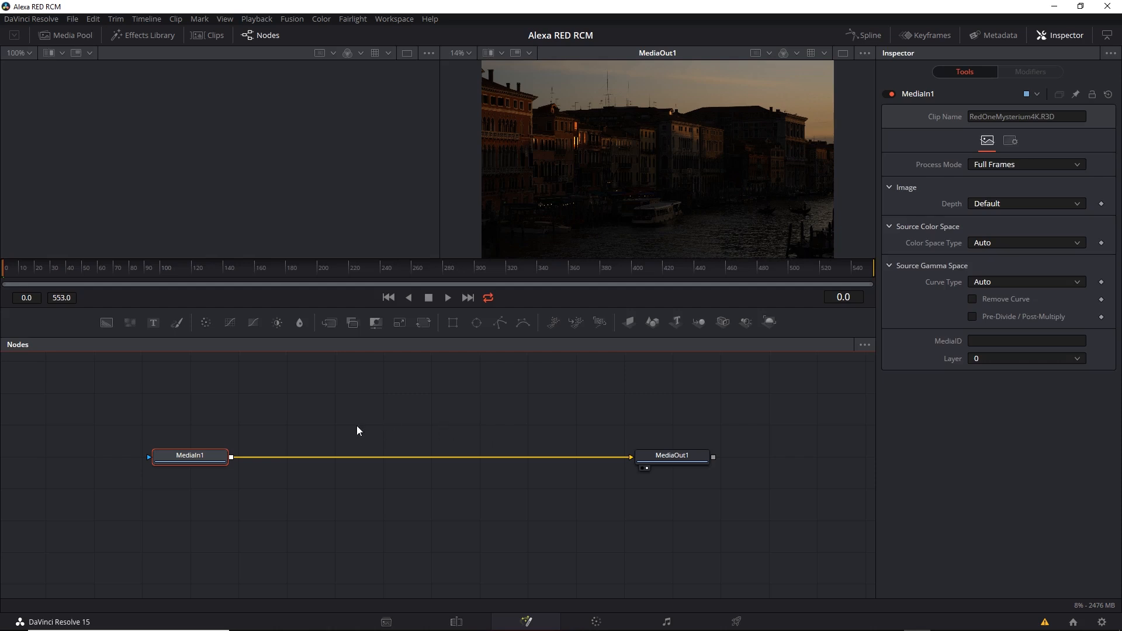
right_click(300, 458)
mouse_move(375, 264)
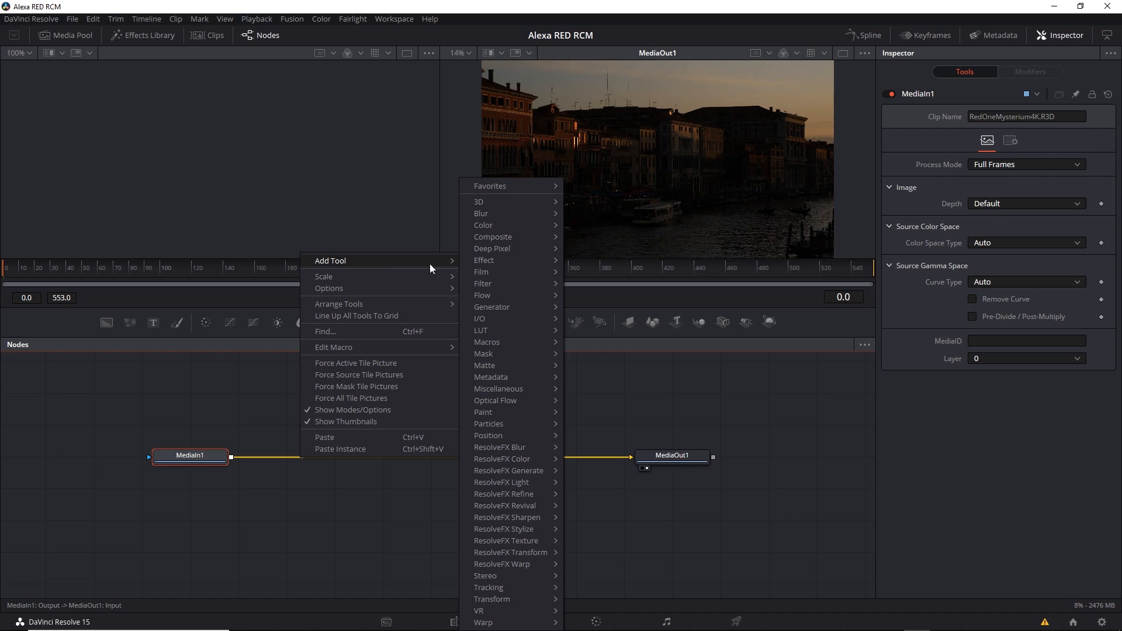
mouse_move(503, 225)
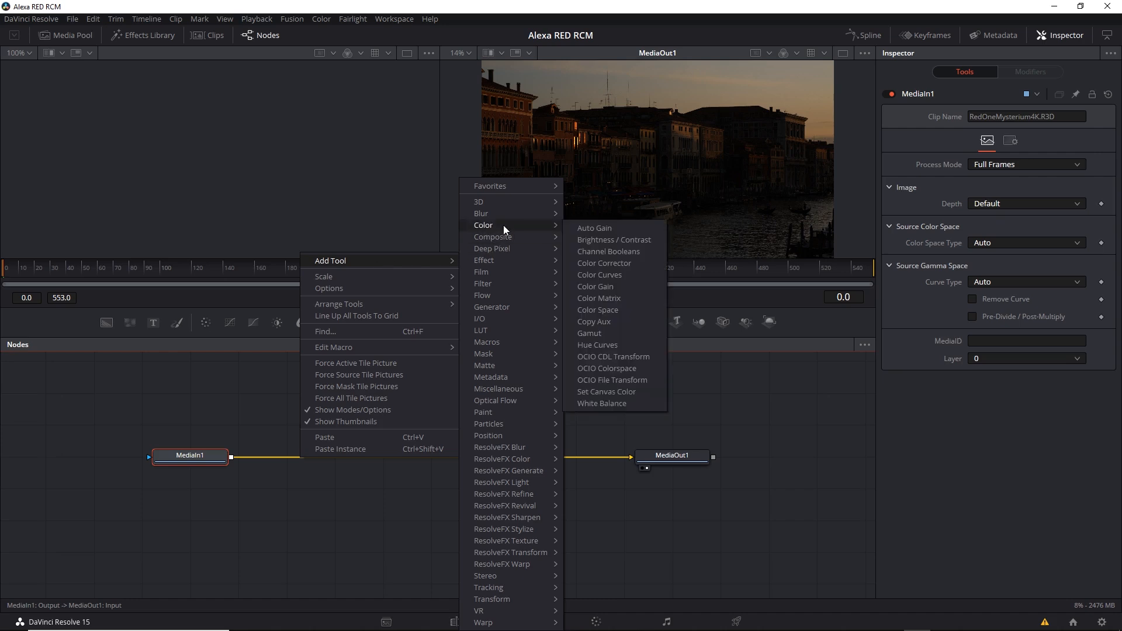
left_click(634, 335)
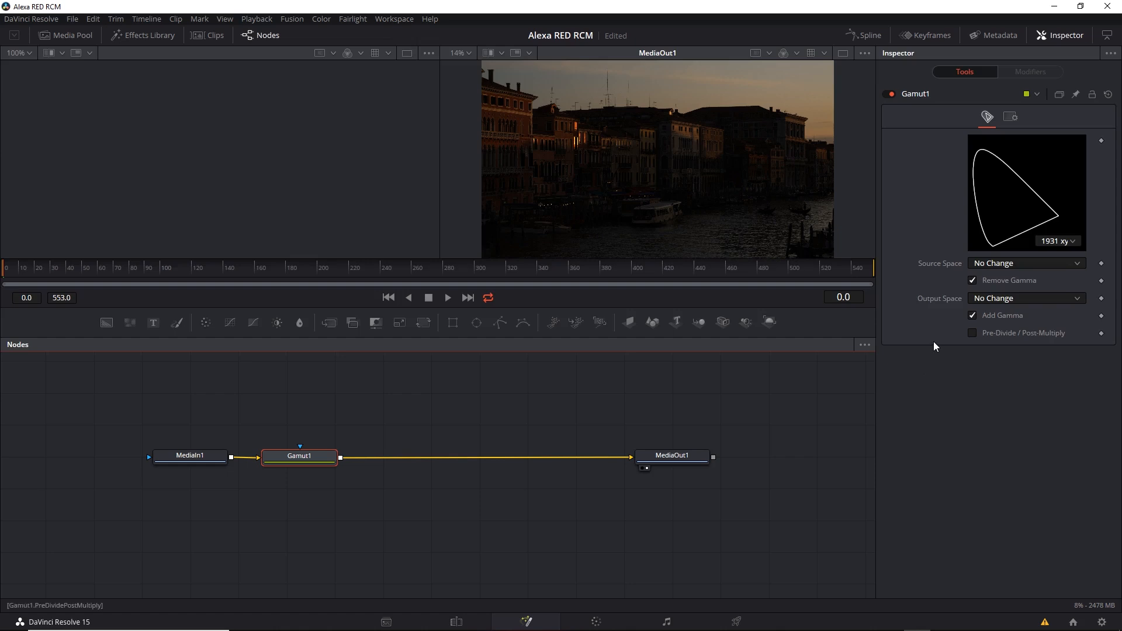
Step: Set the Gamut node's source space to From Image and its output space to ITU-R BT.709 (display)
left_click(825, 54)
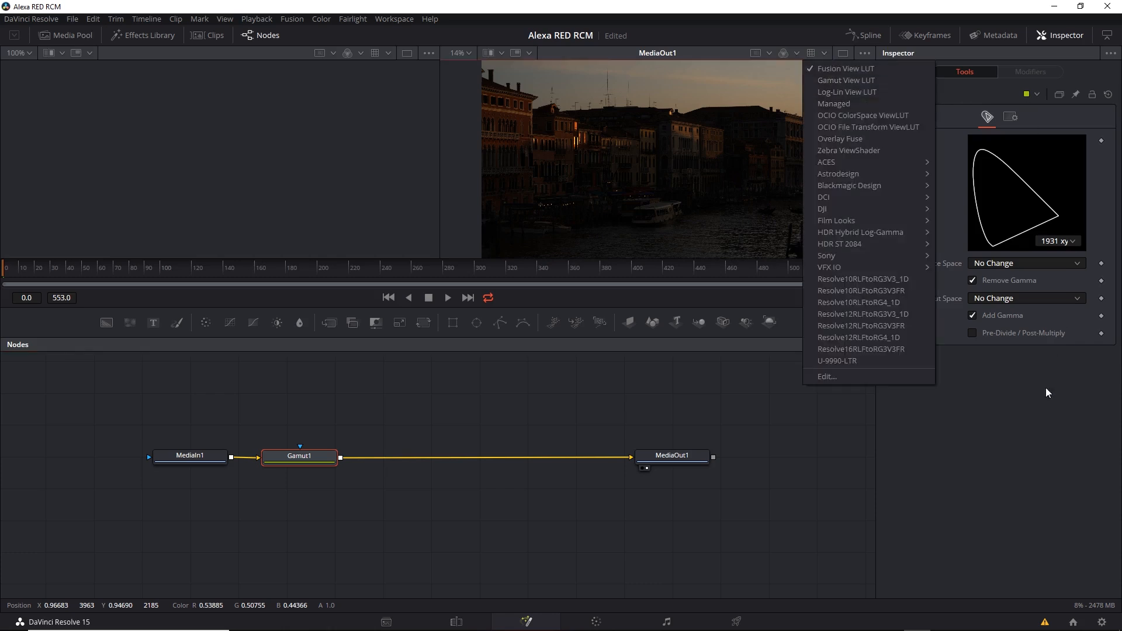
left_click(1022, 412)
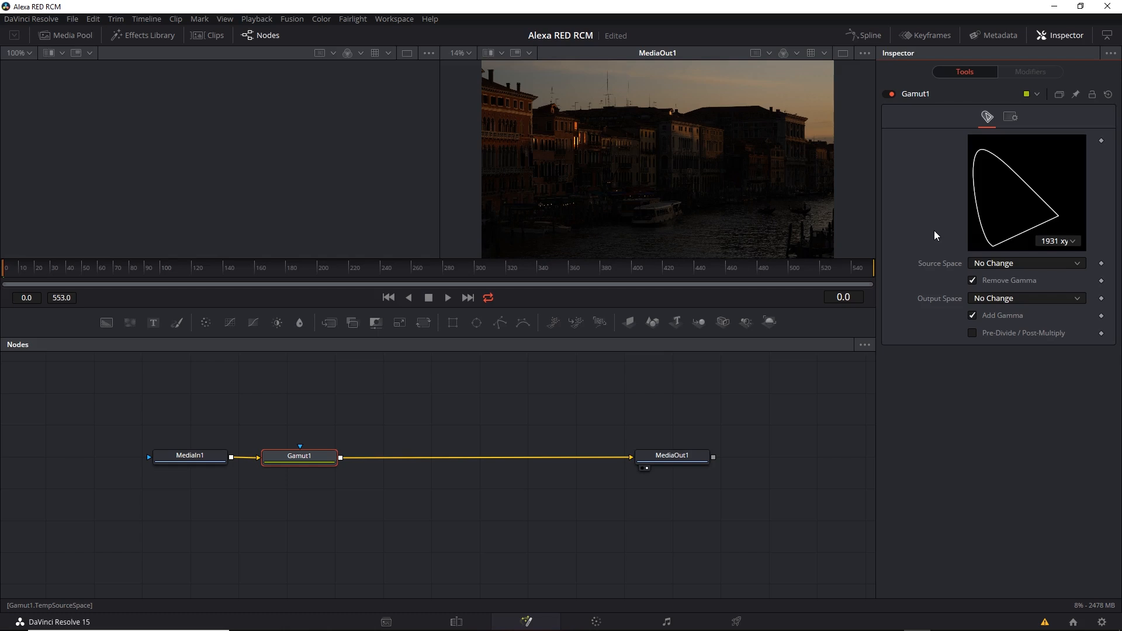
left_click(1077, 264)
left_click_drag(1082, 303, 1087, 375)
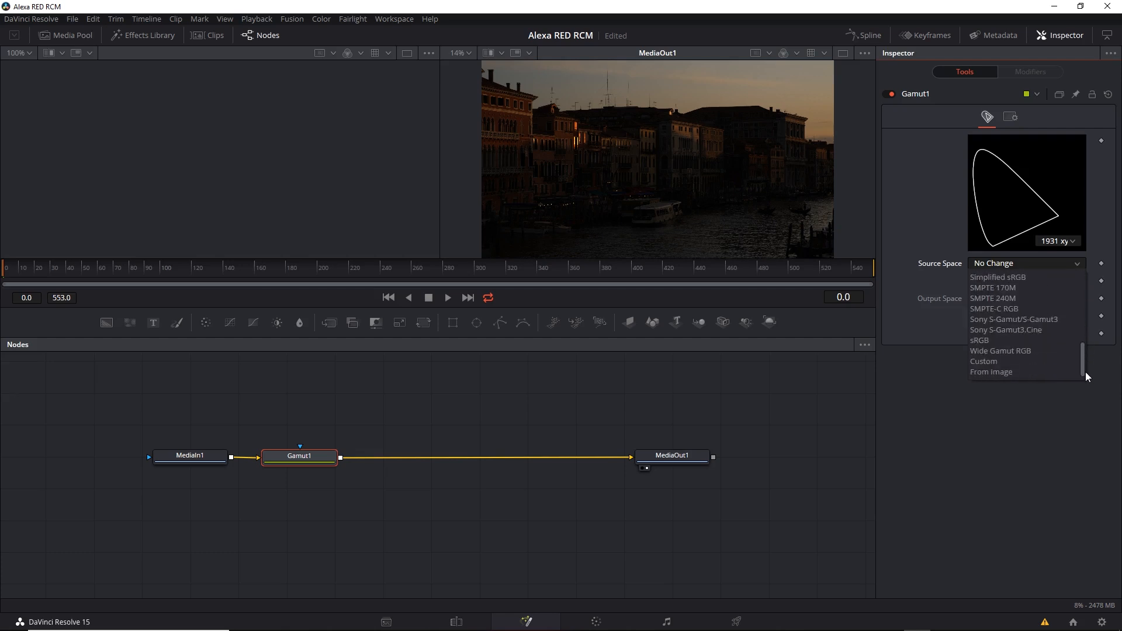
left_click(1035, 372)
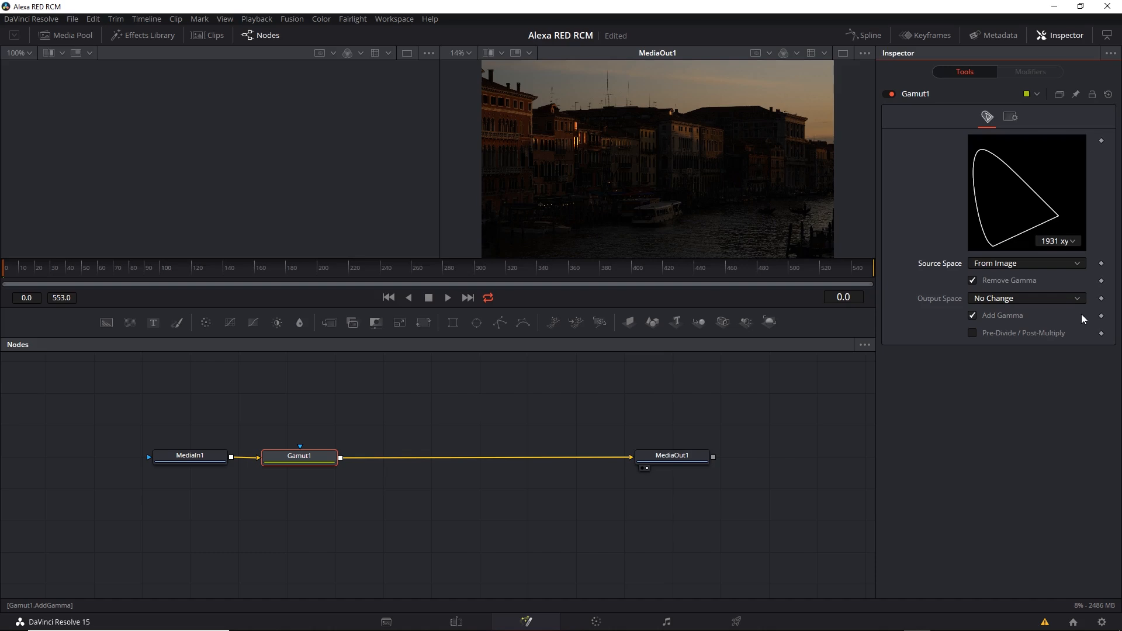
left_click(1078, 299)
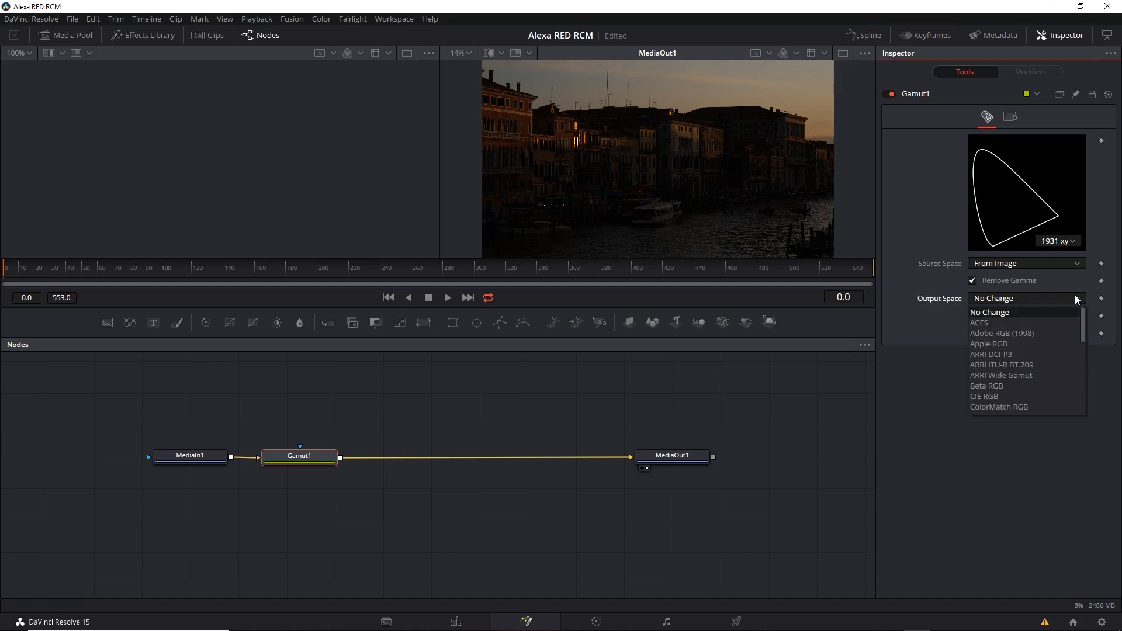
left_click_drag(1083, 321, 1083, 357)
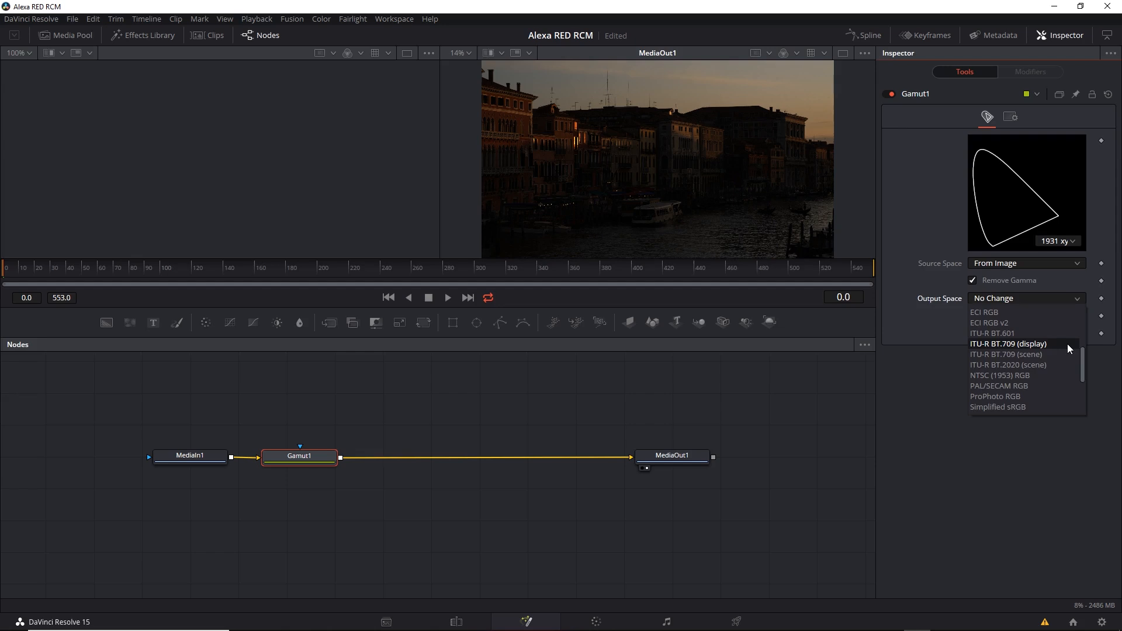
left_click(1067, 348)
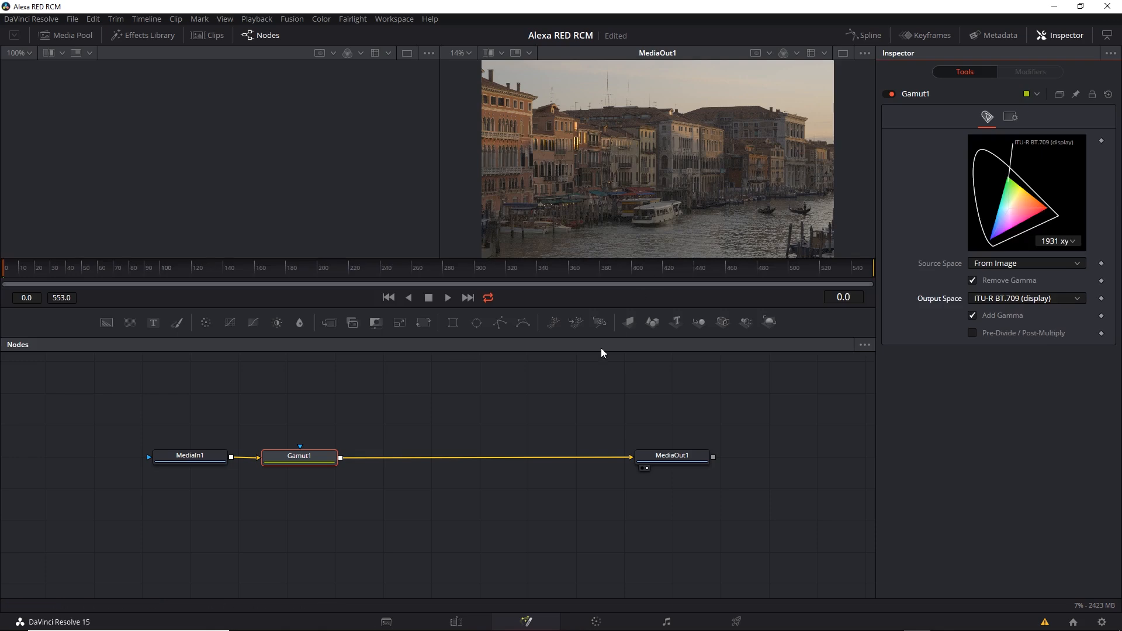
Step: Check the image on the Edit page, and compare the Fusion and Color page views with the Gamut node temporarily disabled
left_click(455, 623)
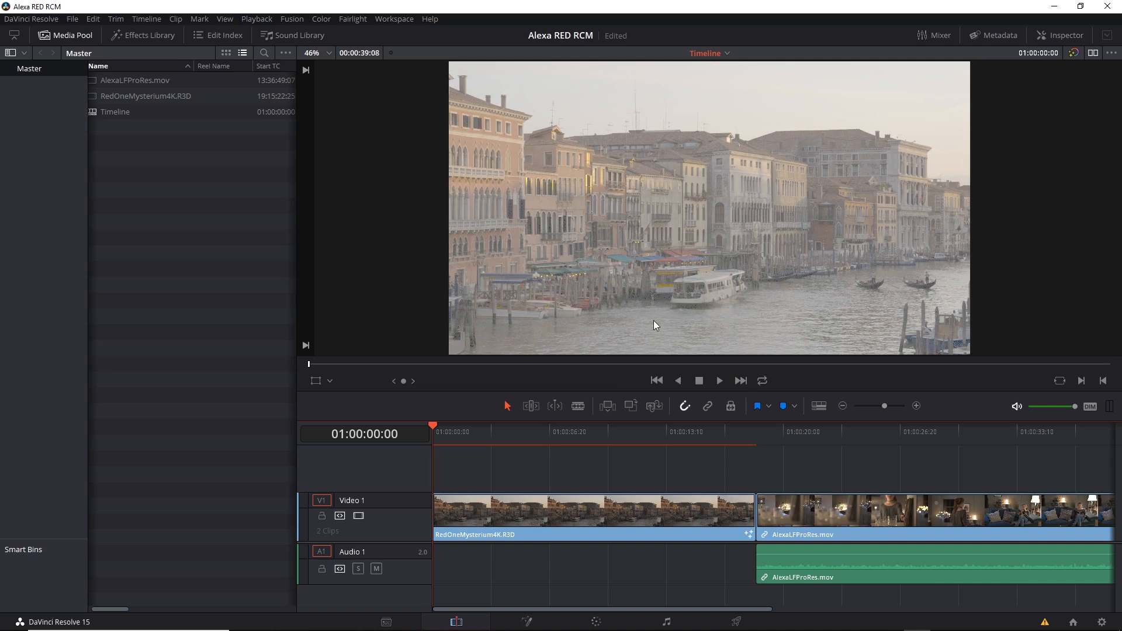
left_click(526, 621)
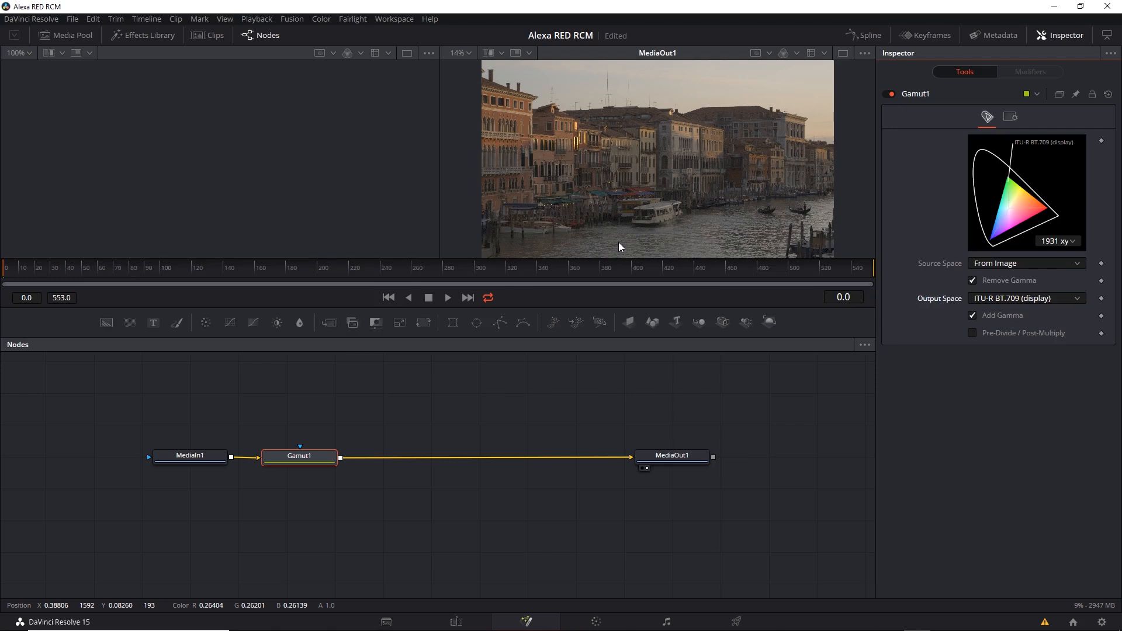
left_click(889, 93)
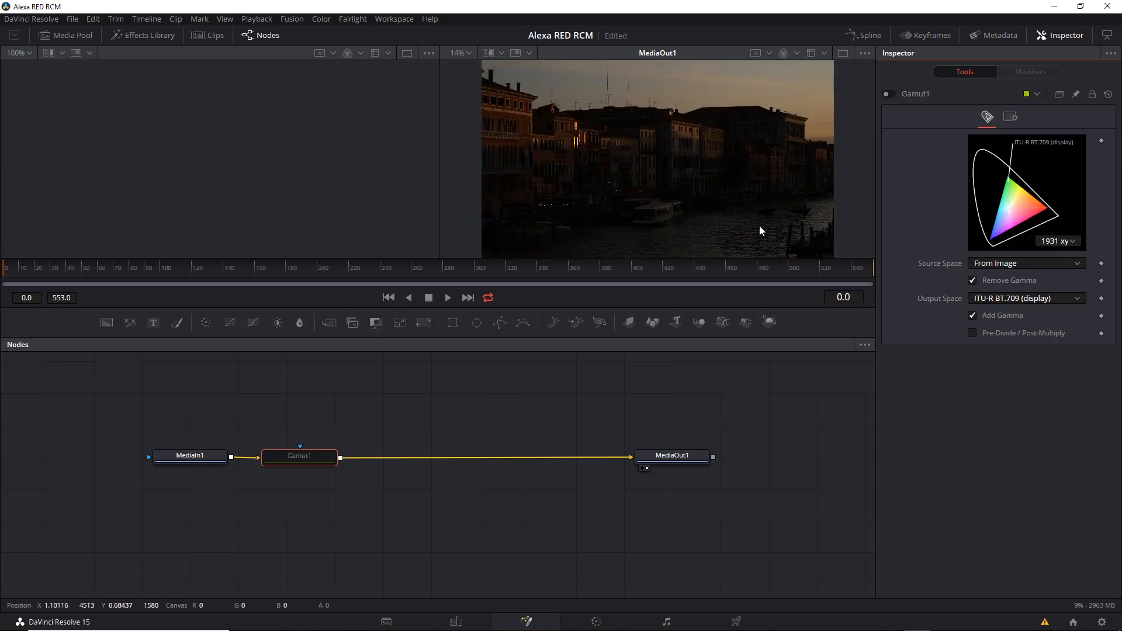
left_click(598, 622)
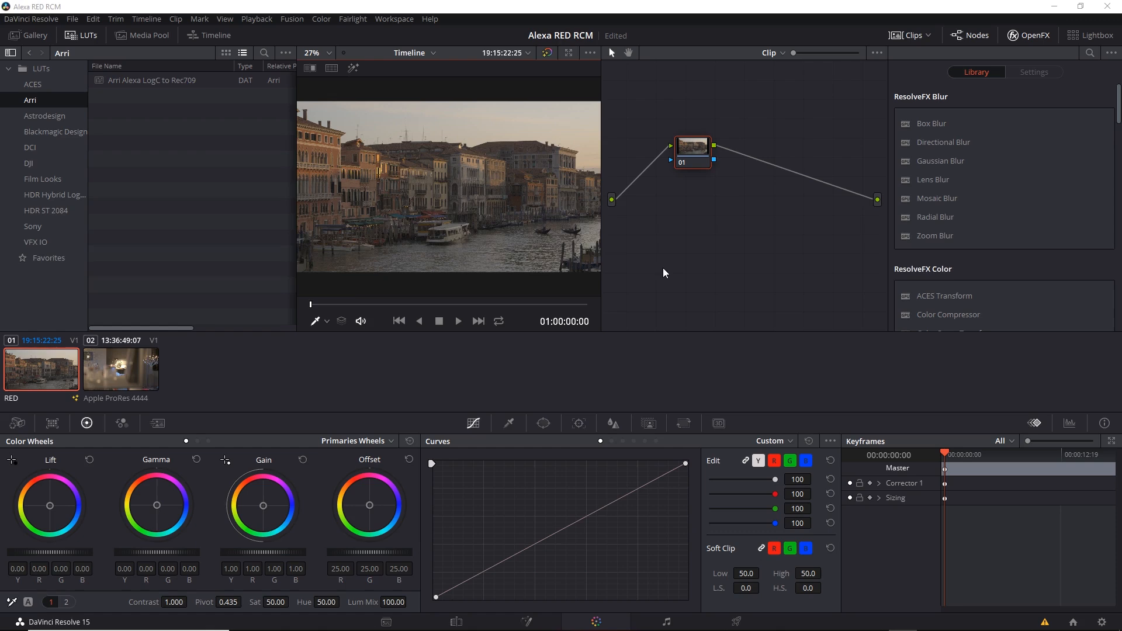
left_click(526, 622)
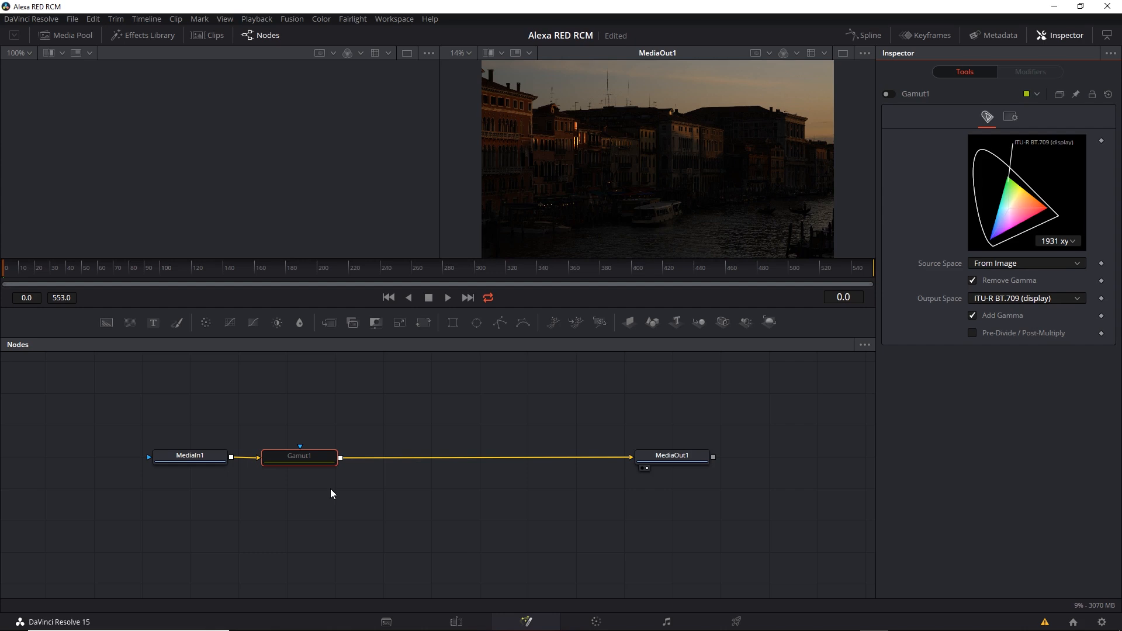
left_click(893, 95)
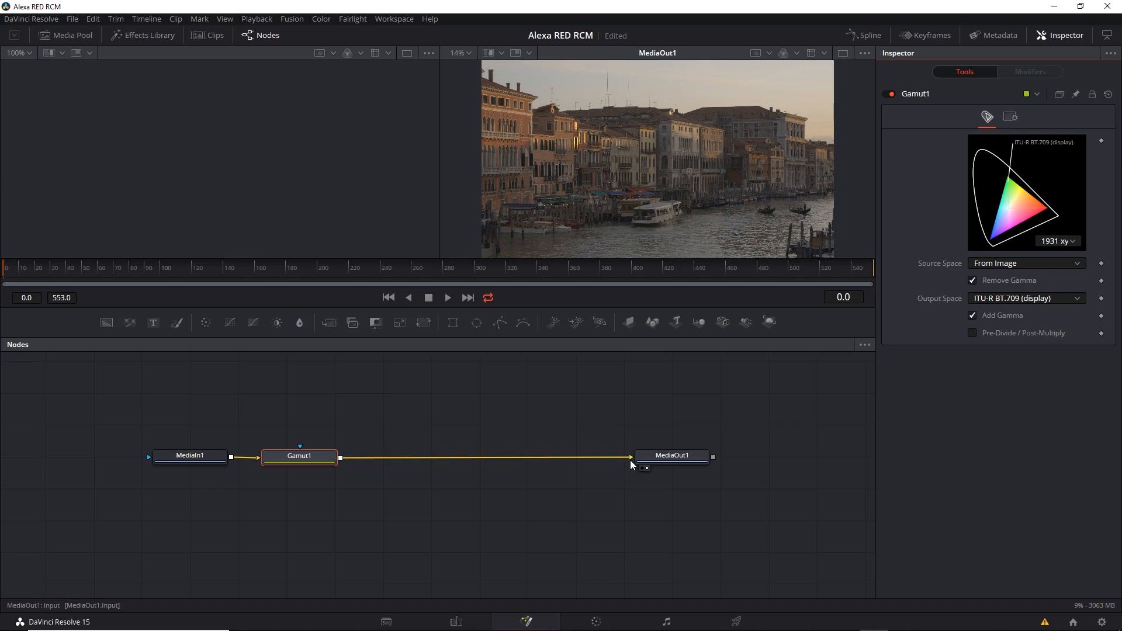
Step: Detach the Gamut node from MediaOut1, move it above the main line, and connect MediaIn1 directly to MediaOut1
left_click_drag(630, 458, 452, 416)
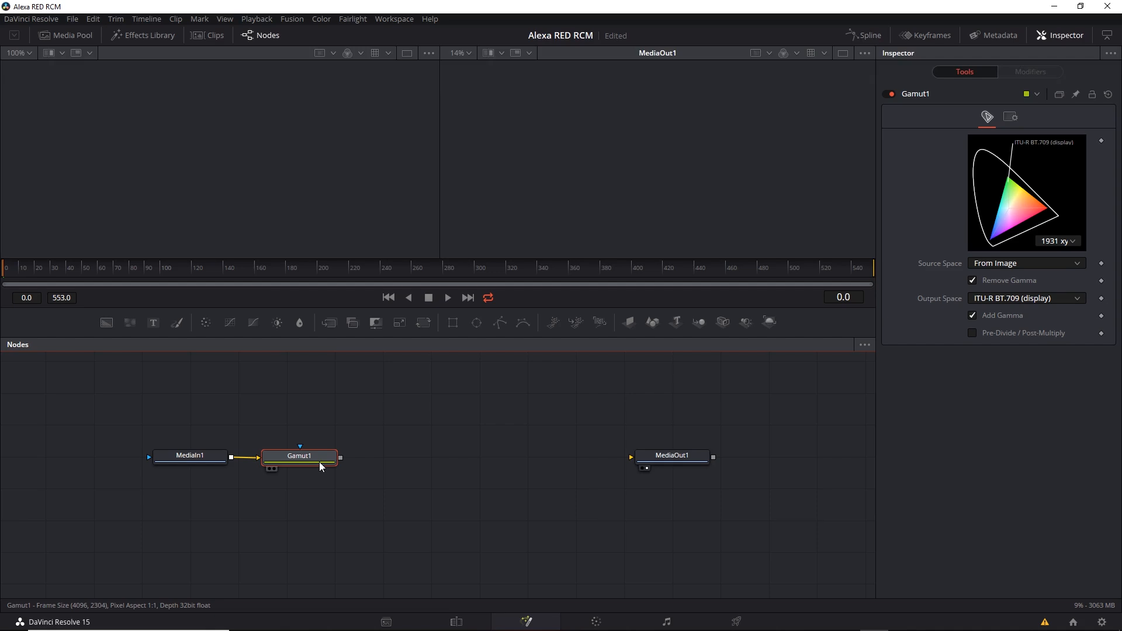
left_click_drag(321, 462, 319, 404)
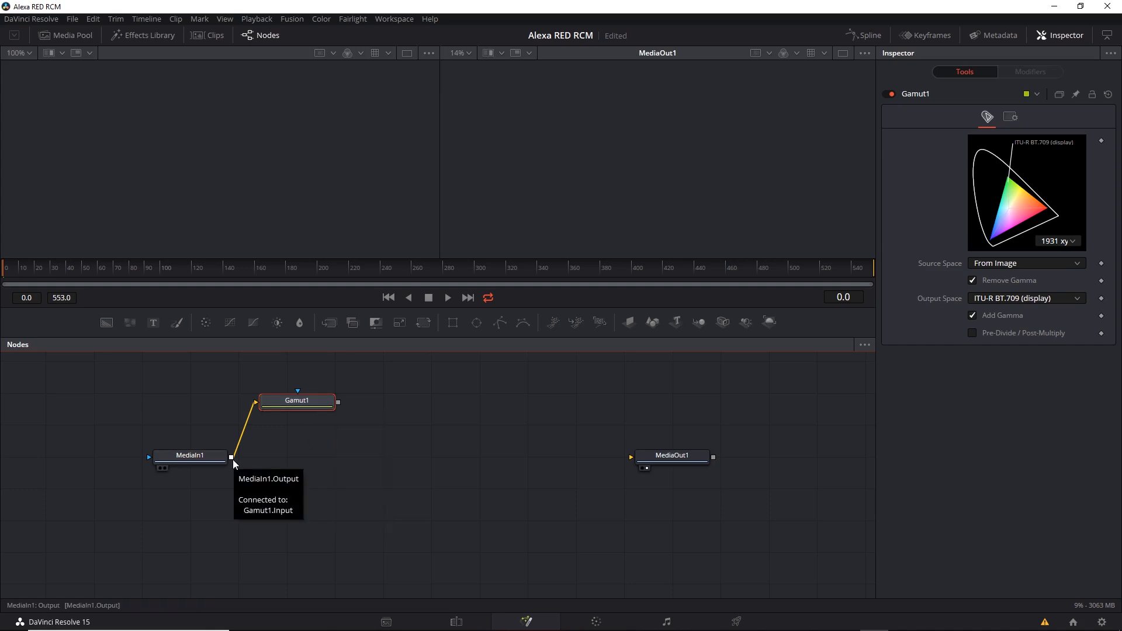
left_click_drag(233, 458, 677, 465)
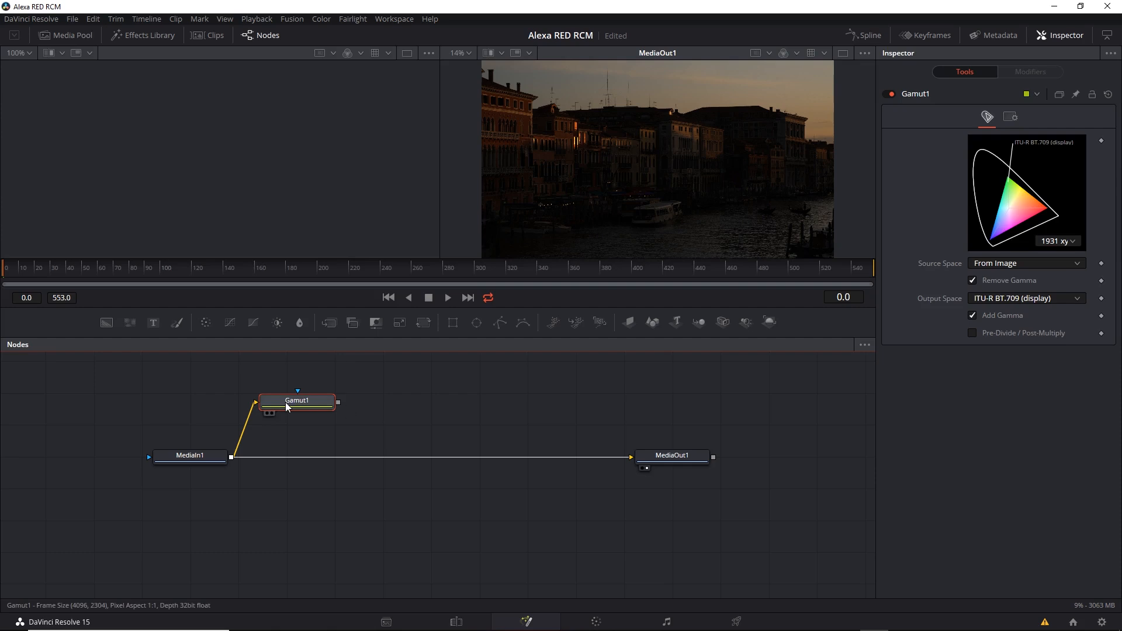
Step: Display the Gamut node in the first viewer and compare it with the clip's image on the Color page
key("1")
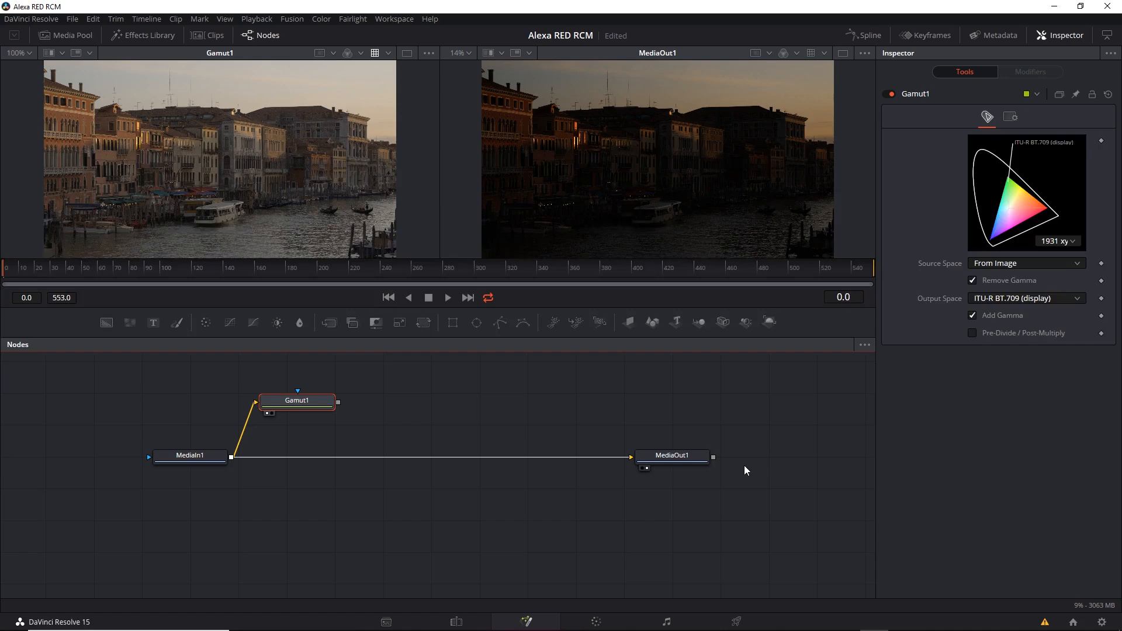
left_click(595, 623)
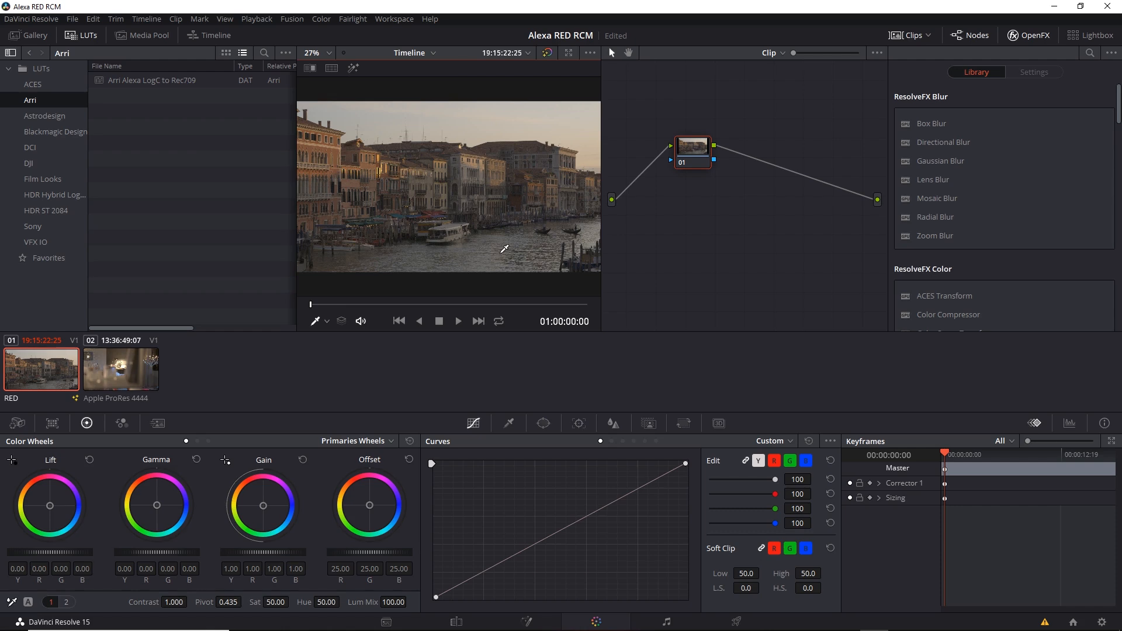
left_click(529, 621)
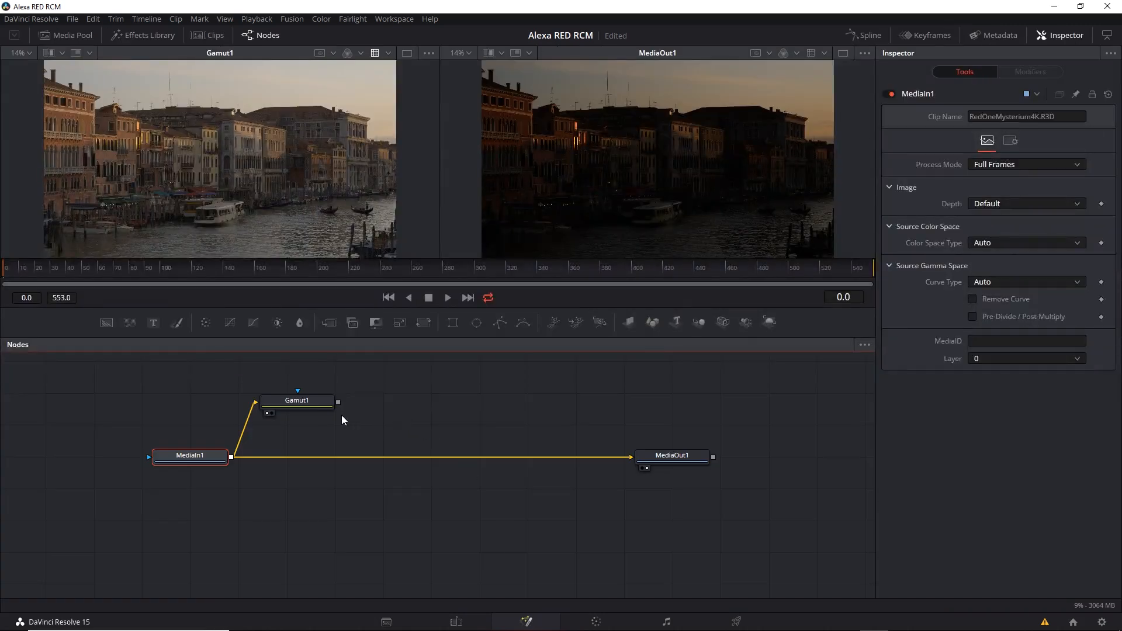
Step: Reposition the Gamut node above the connection line close to MediaOut1 and select it
left_click_drag(304, 406, 589, 404)
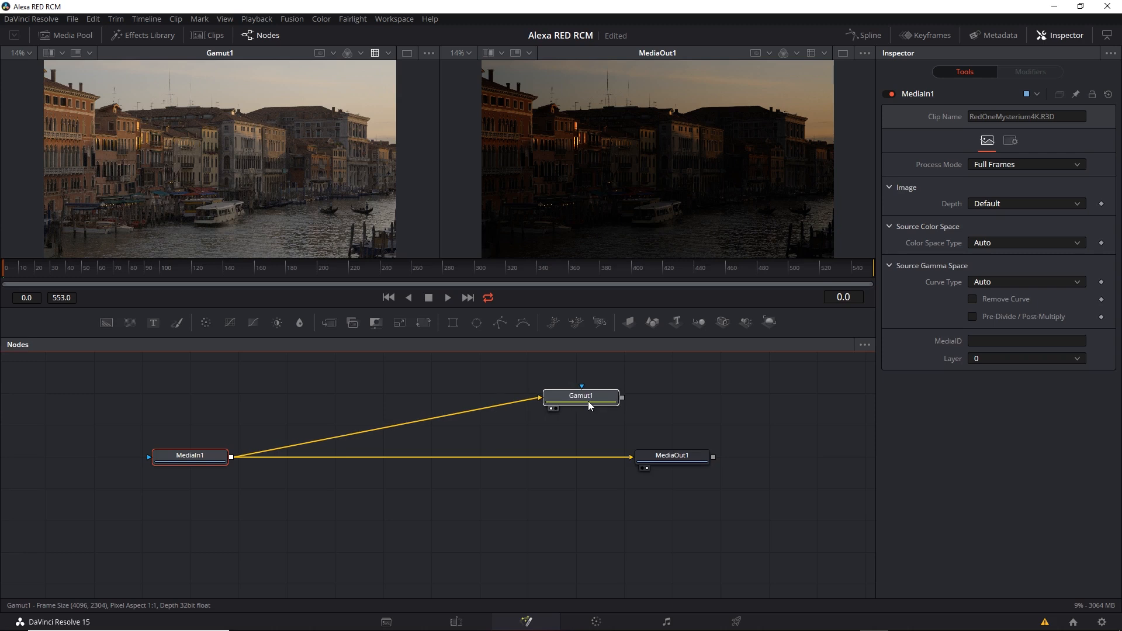
left_click(588, 401)
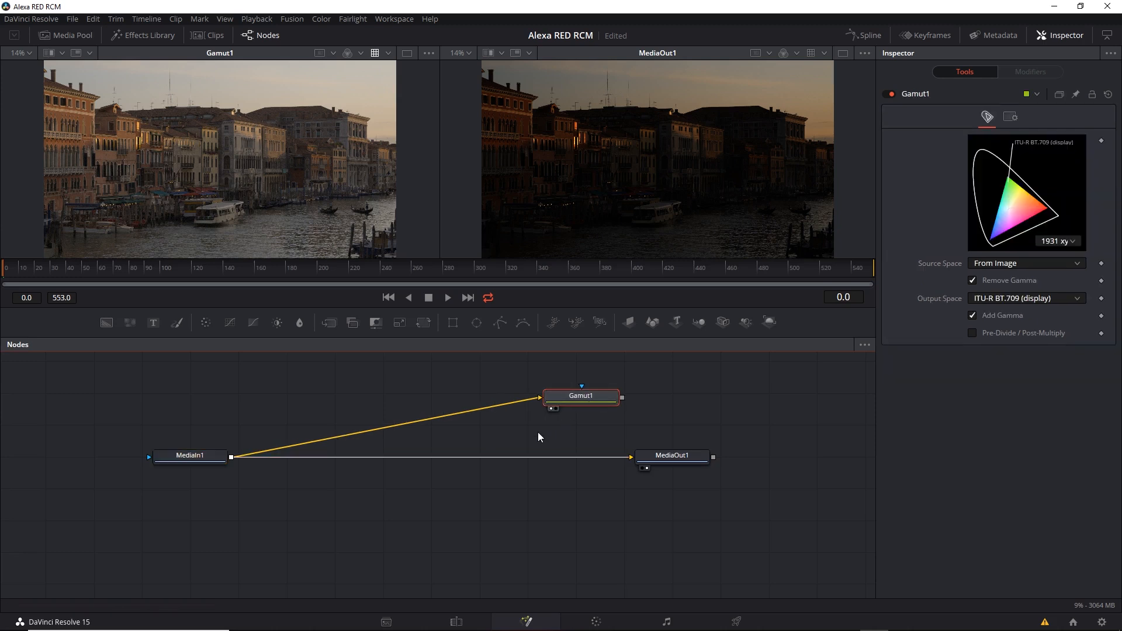
Step: Disconnect MediaIn1 from the Gamut node and insert a Defocus node between MediaIn1 and MediaOut1 with a Defocus Size of 7.48
left_click_drag(540, 398, 391, 411)
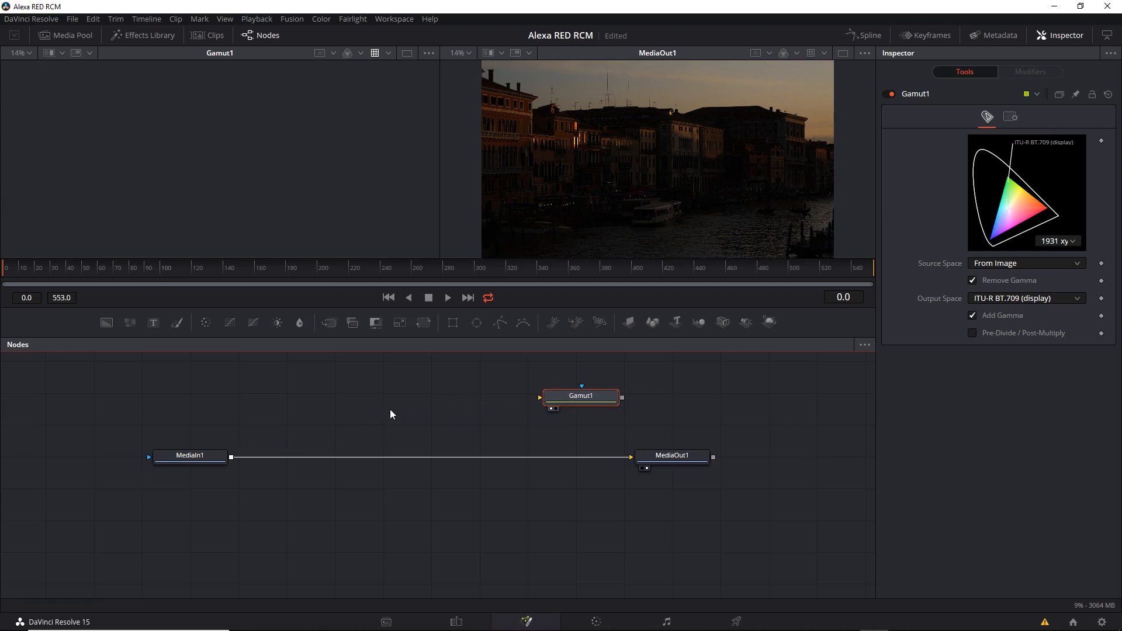
right_click(282, 458)
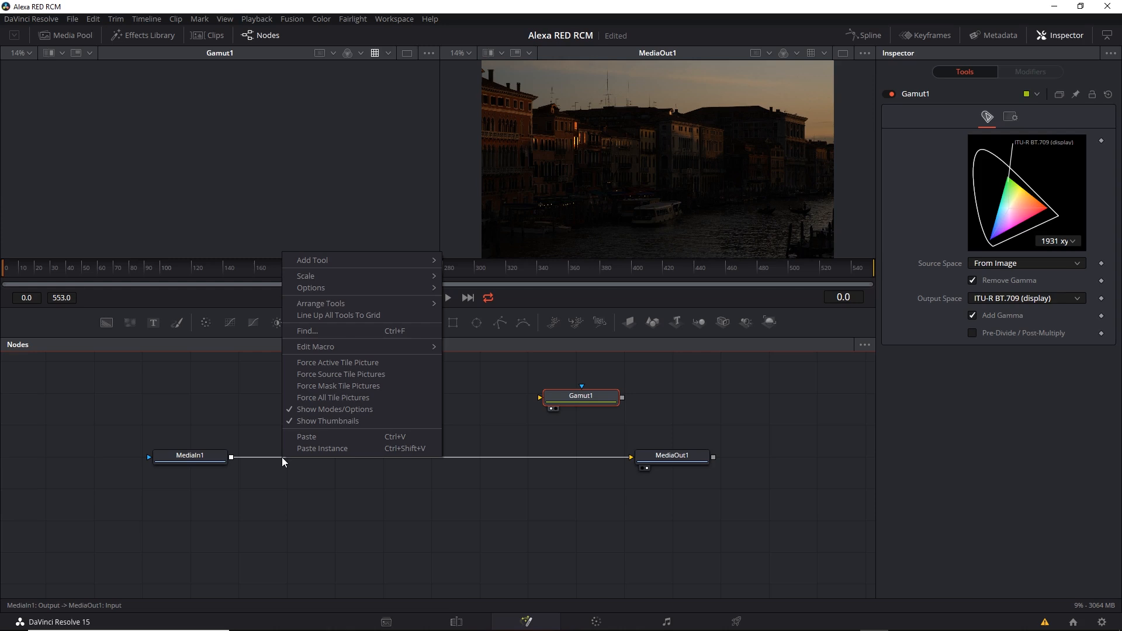
mouse_move(341, 263)
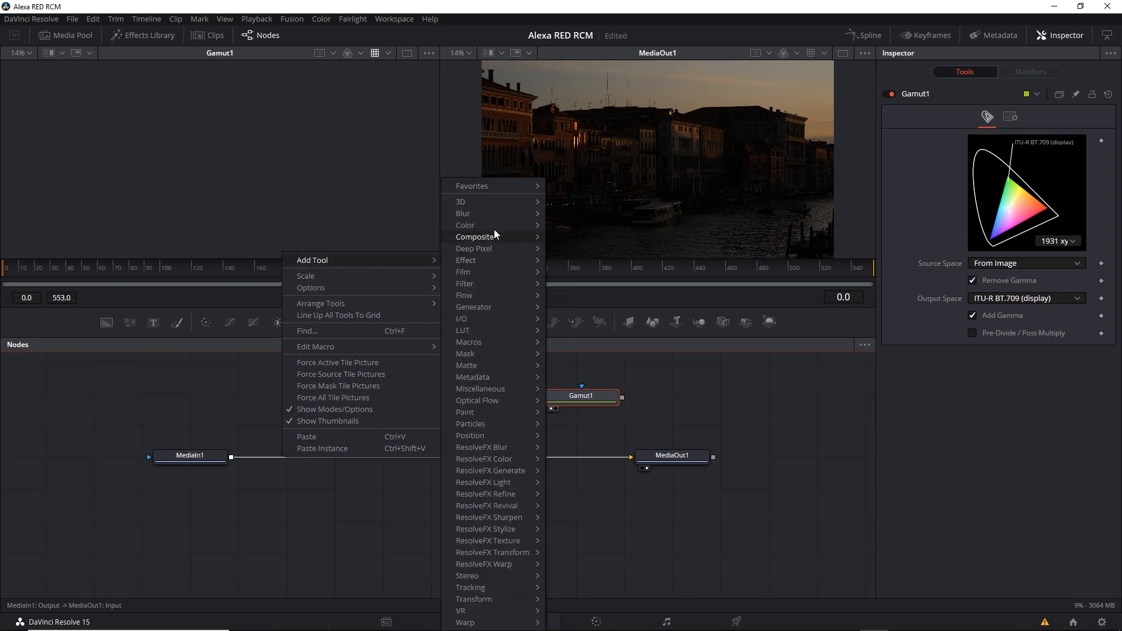
mouse_move(491, 217)
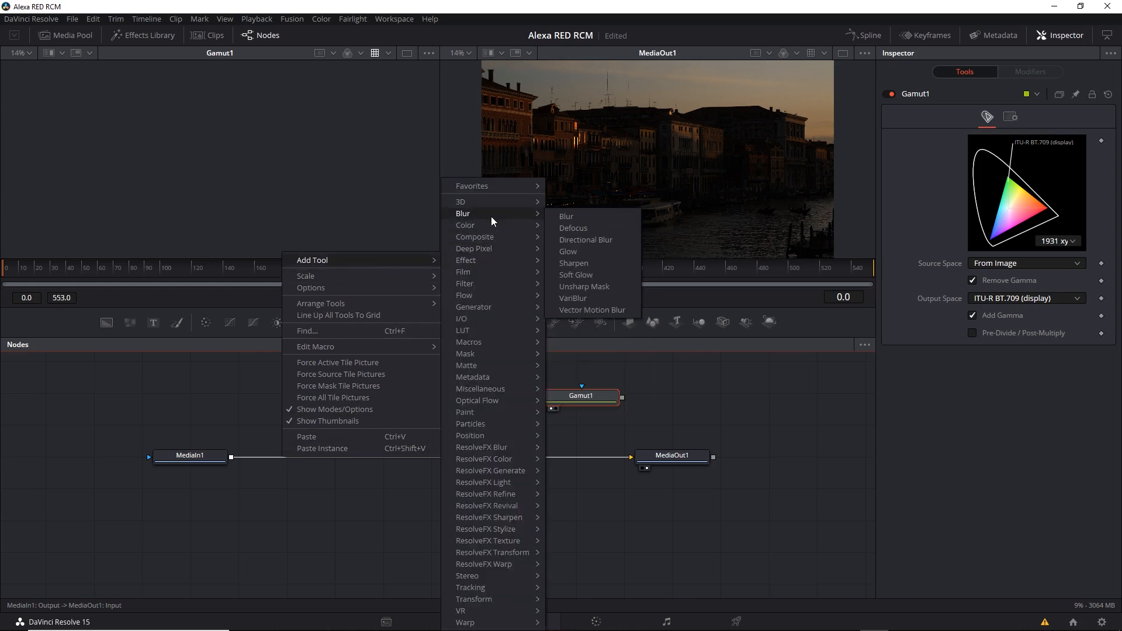
left_click(591, 229)
left_click_drag(985, 175, 1027, 174)
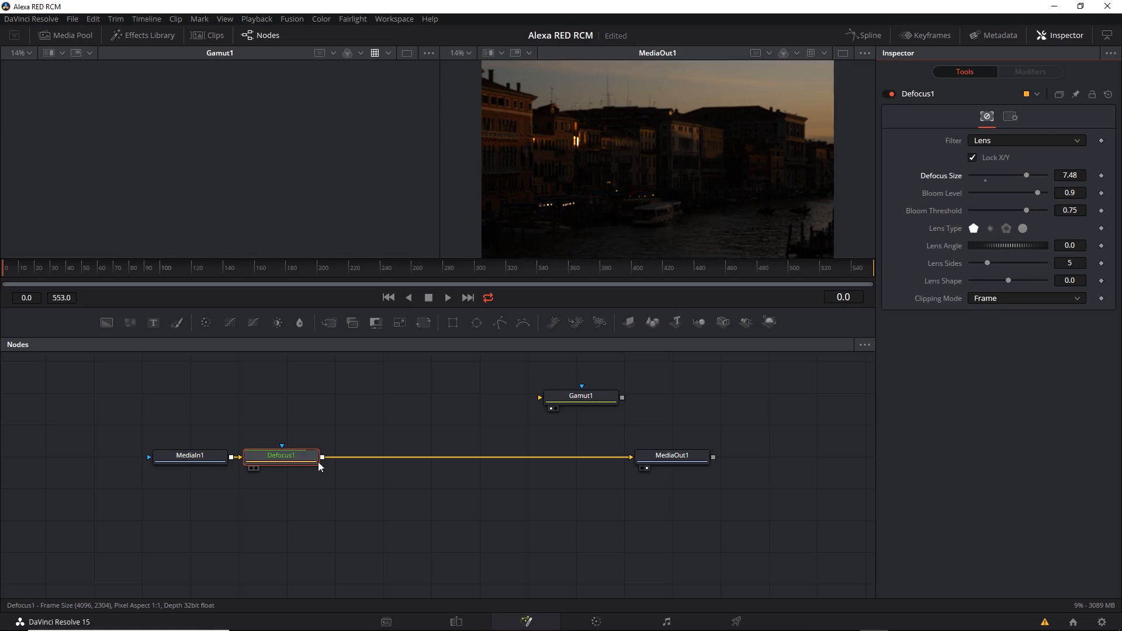
Step: Feed the Defocus output into the Gamut node as well as MediaOut1, and compare the defocused preview with the Color page image
left_click_drag(323, 457, 374, 461)
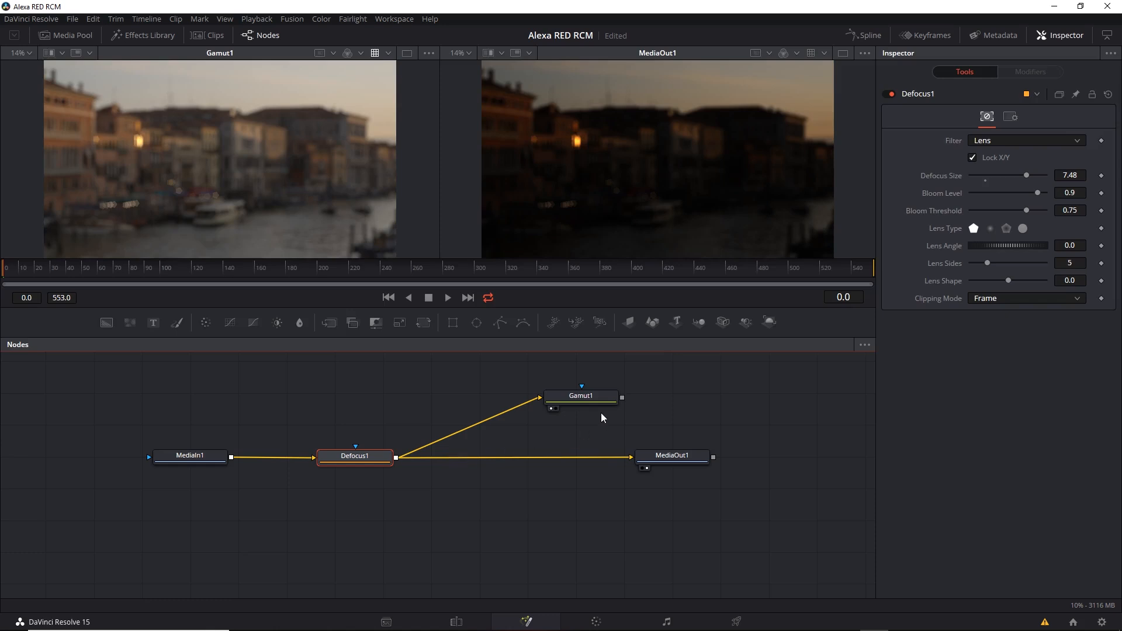
mouse_move(600, 402)
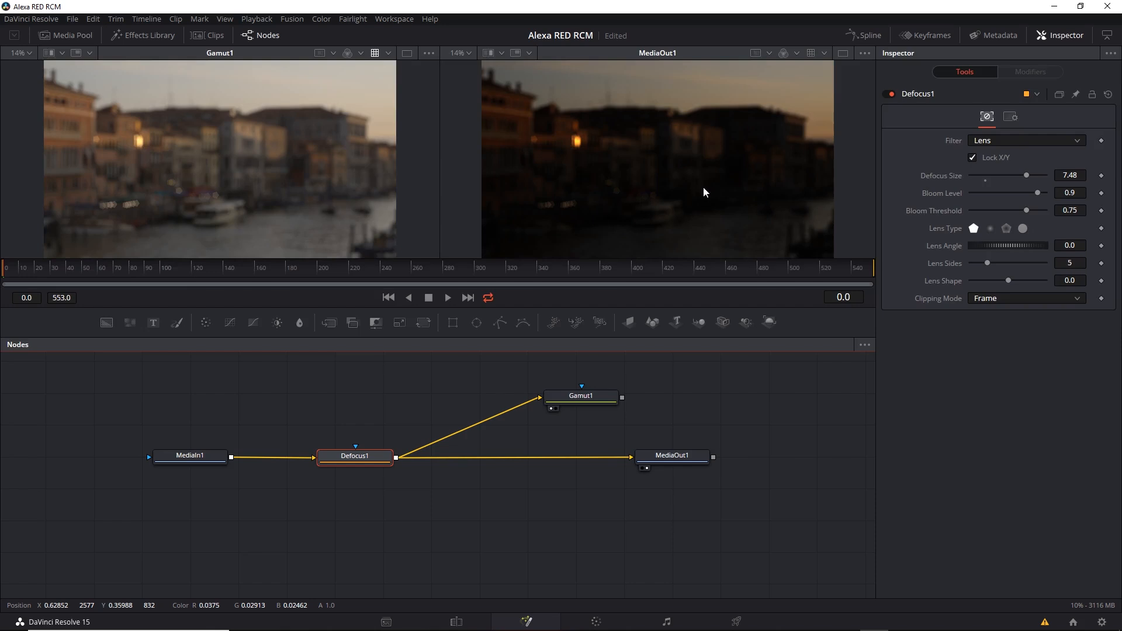
left_click(596, 622)
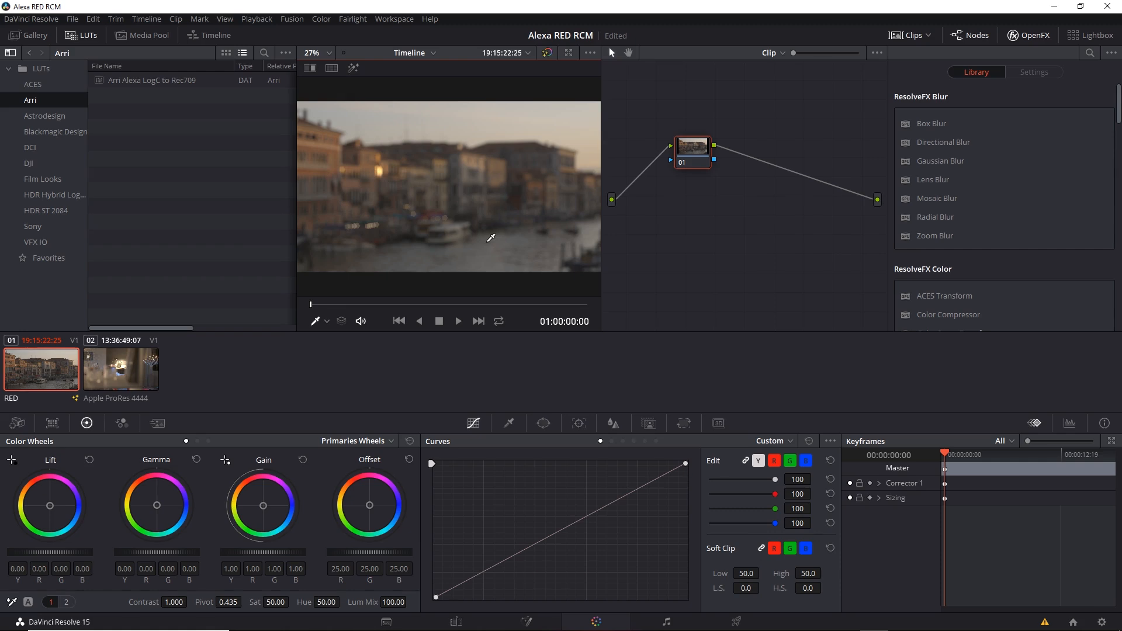
left_click(527, 622)
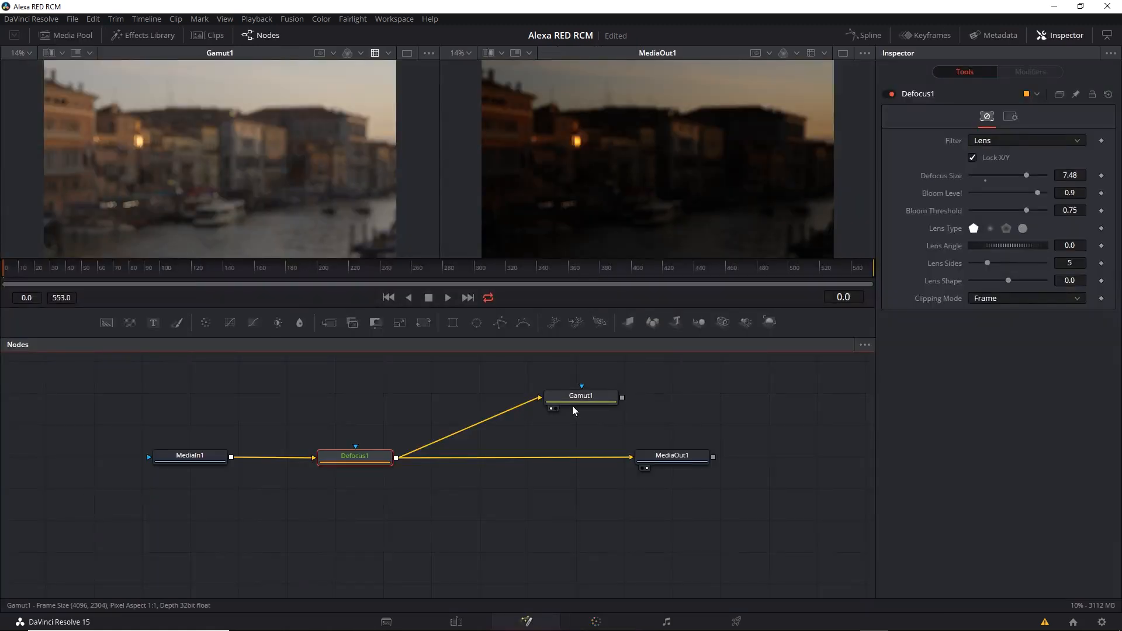